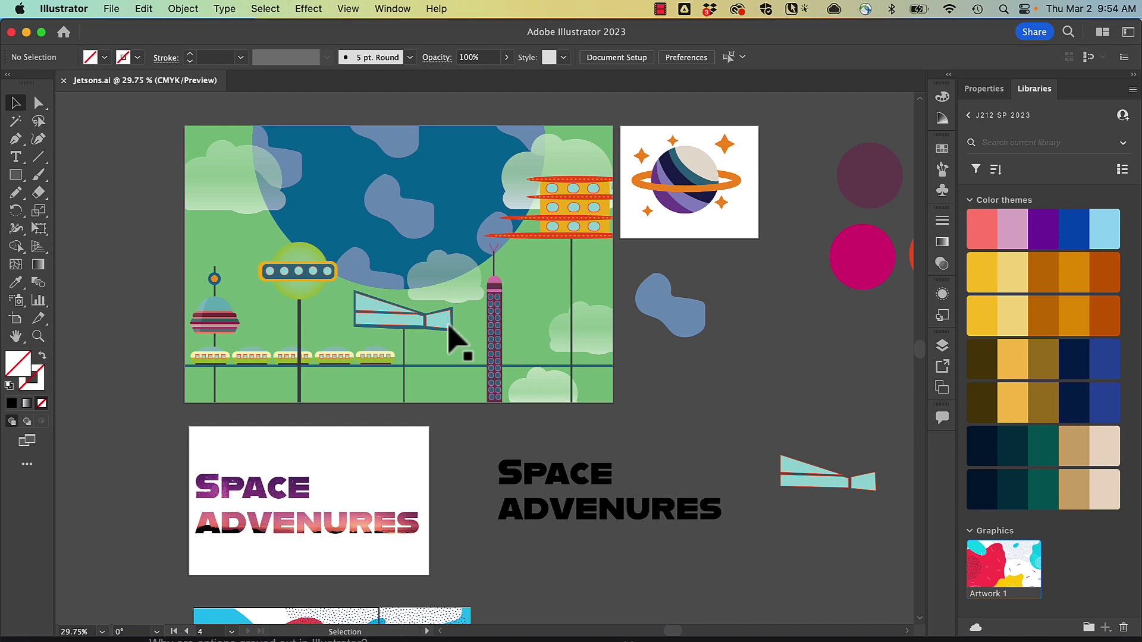
- Package Jetsons.ai into Jetsons_Folder on the Desktop and show the package in Finder
scroll(458, 342, down, 4)
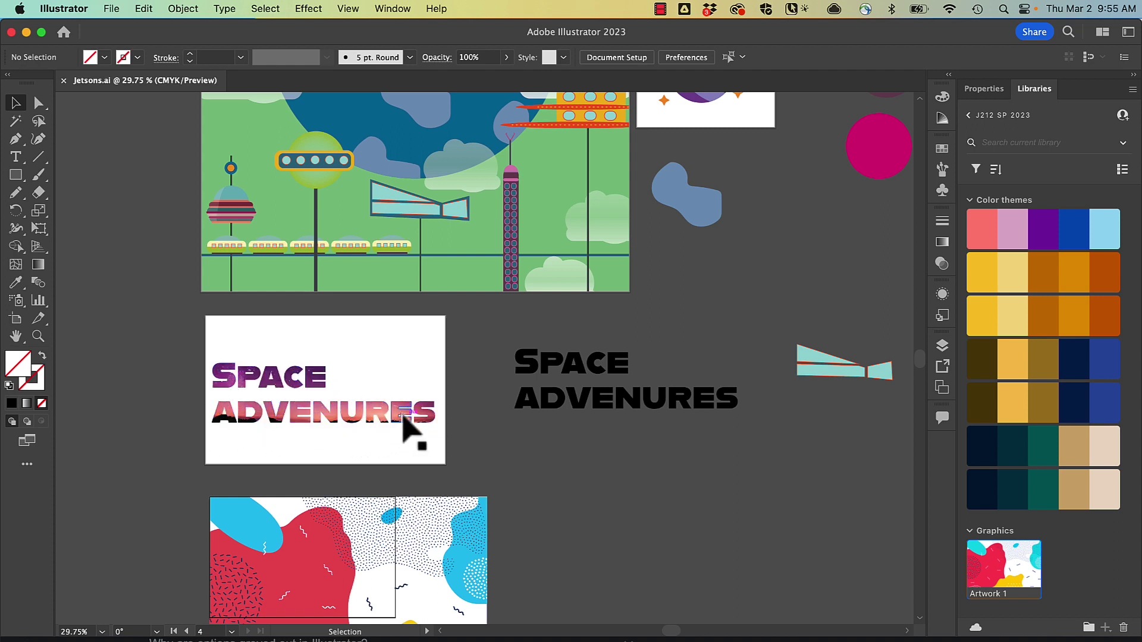
scroll(416, 422, down, 5)
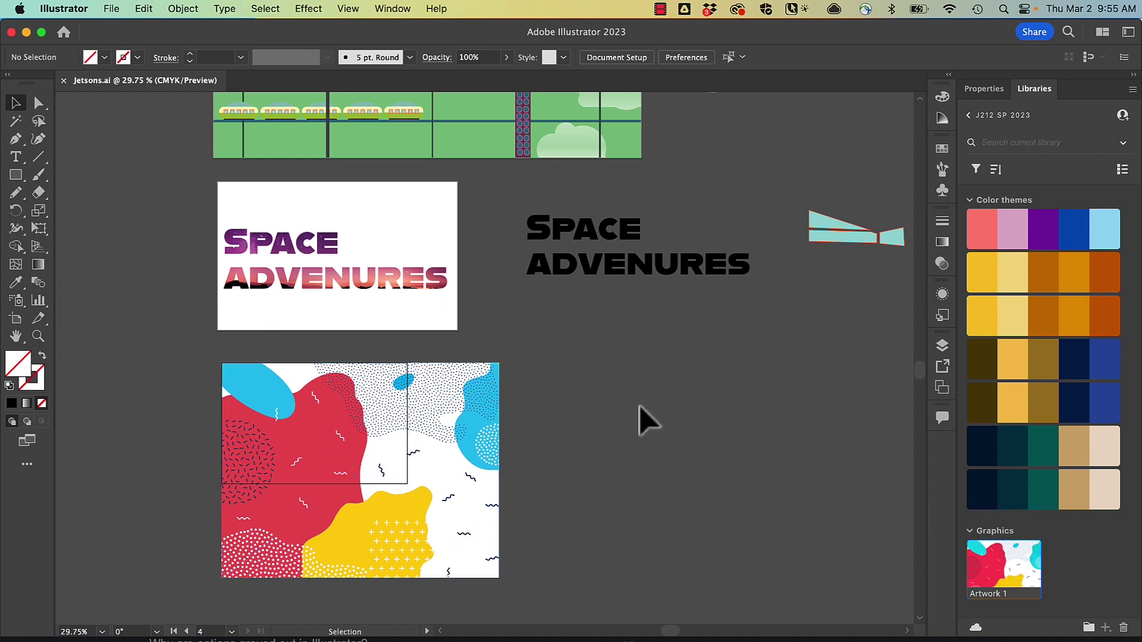
scroll(654, 422, up, 9)
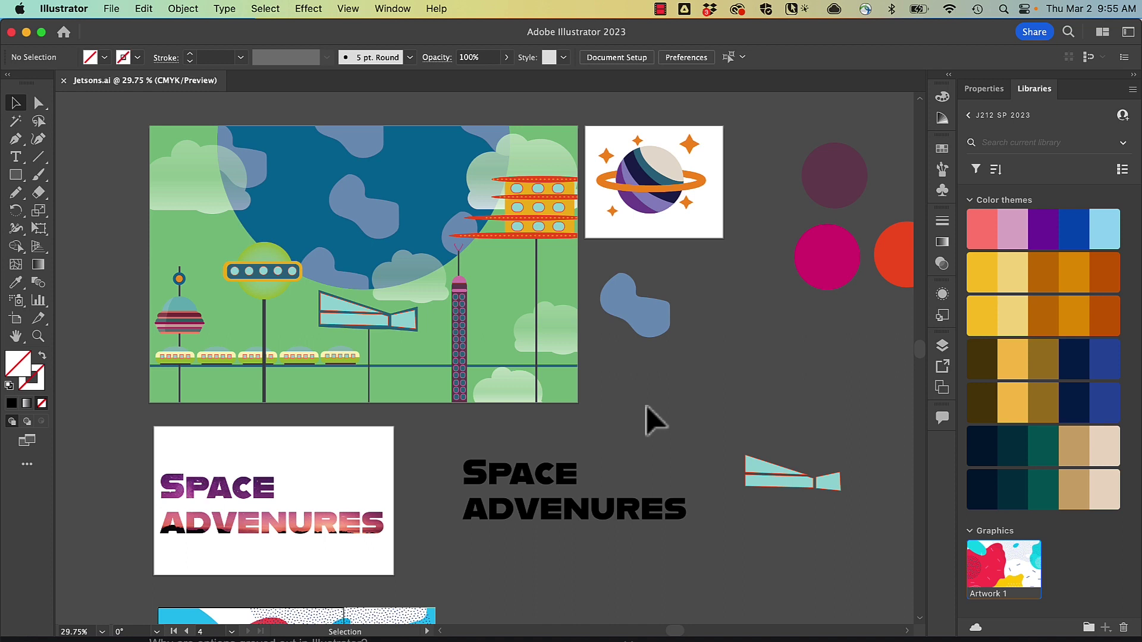
click(112, 9)
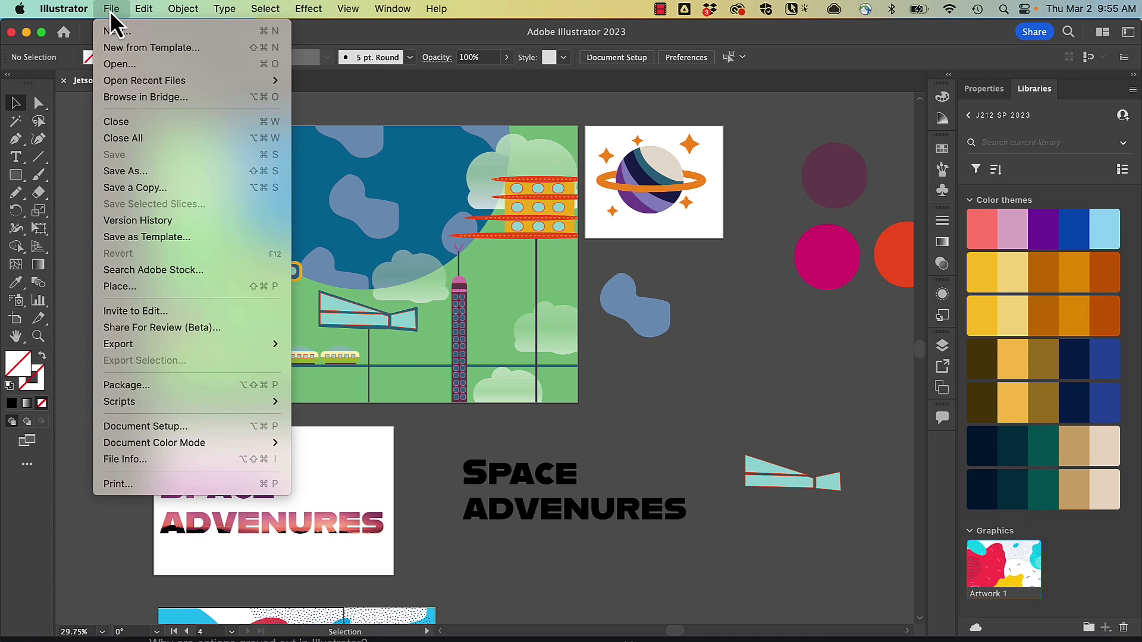
click(126, 387)
click(714, 279)
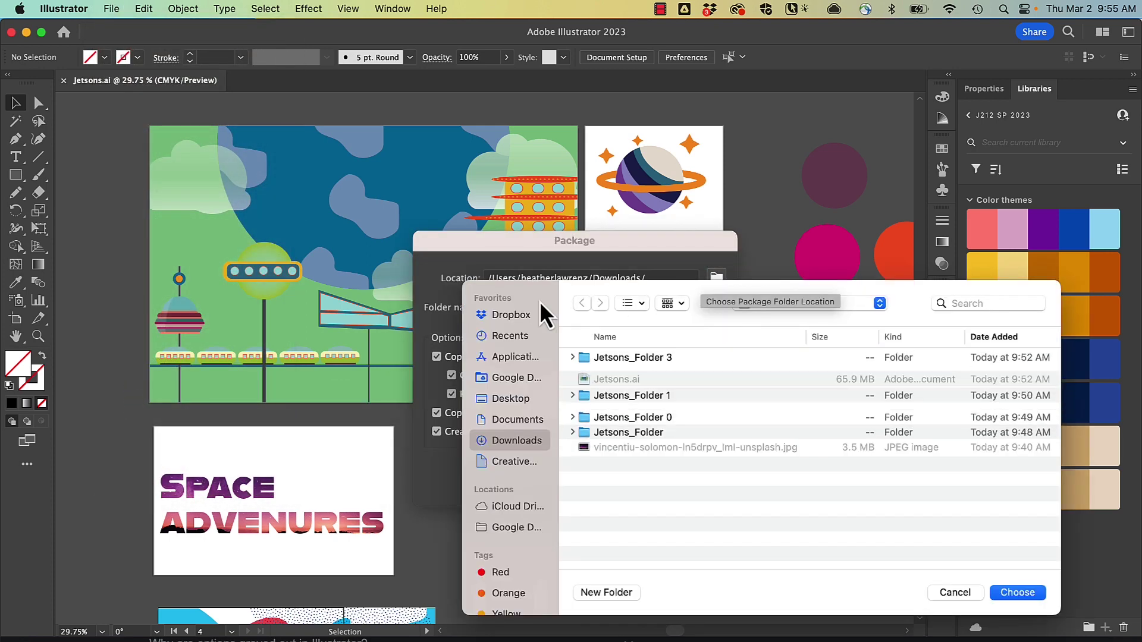
click(509, 397)
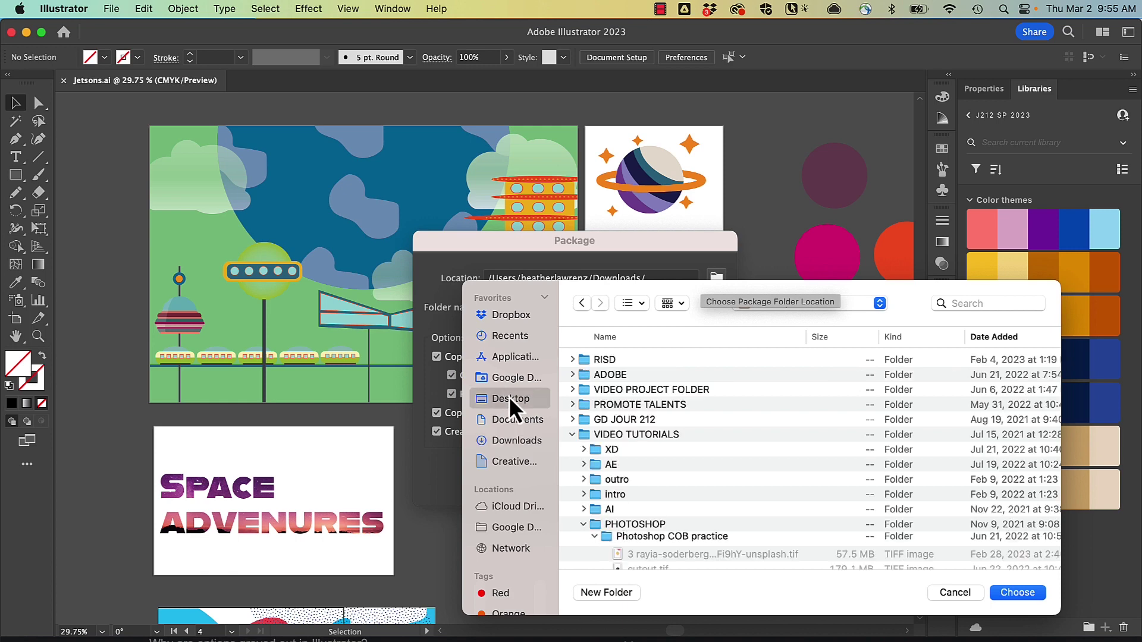
click(1029, 592)
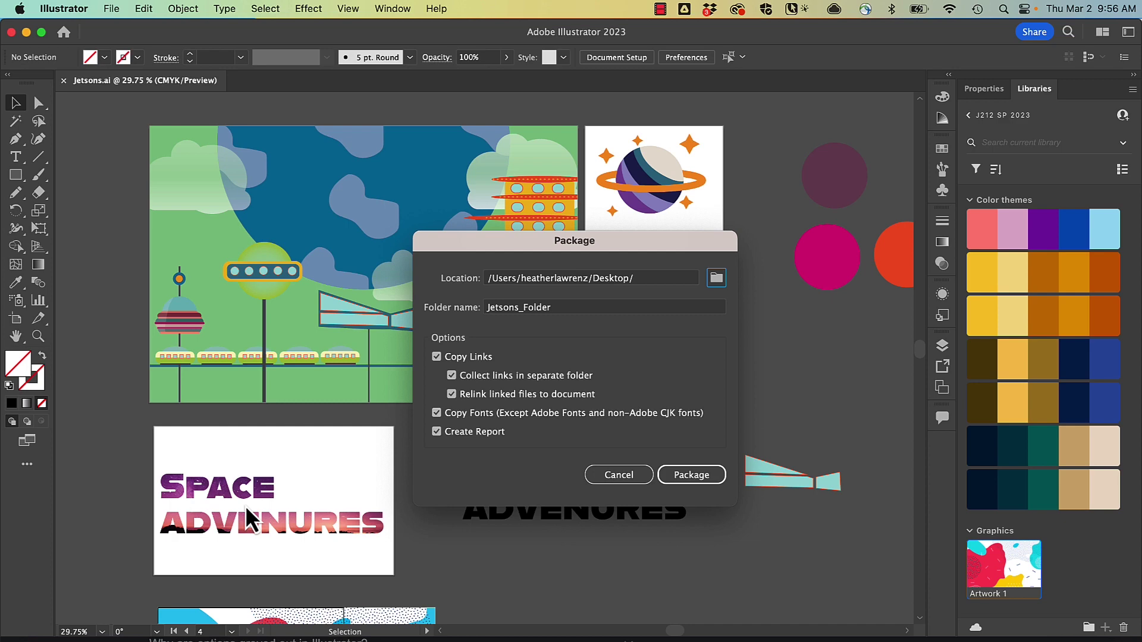
click(691, 476)
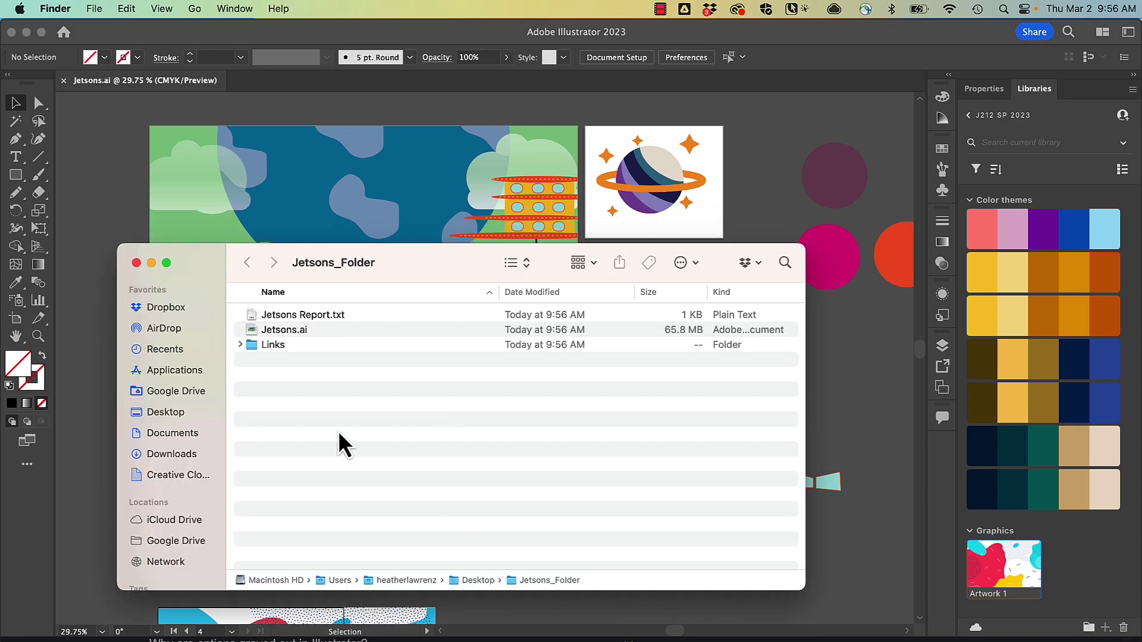
- Expand the package's Links folder and Quick Look the linked PDF
click(285, 329)
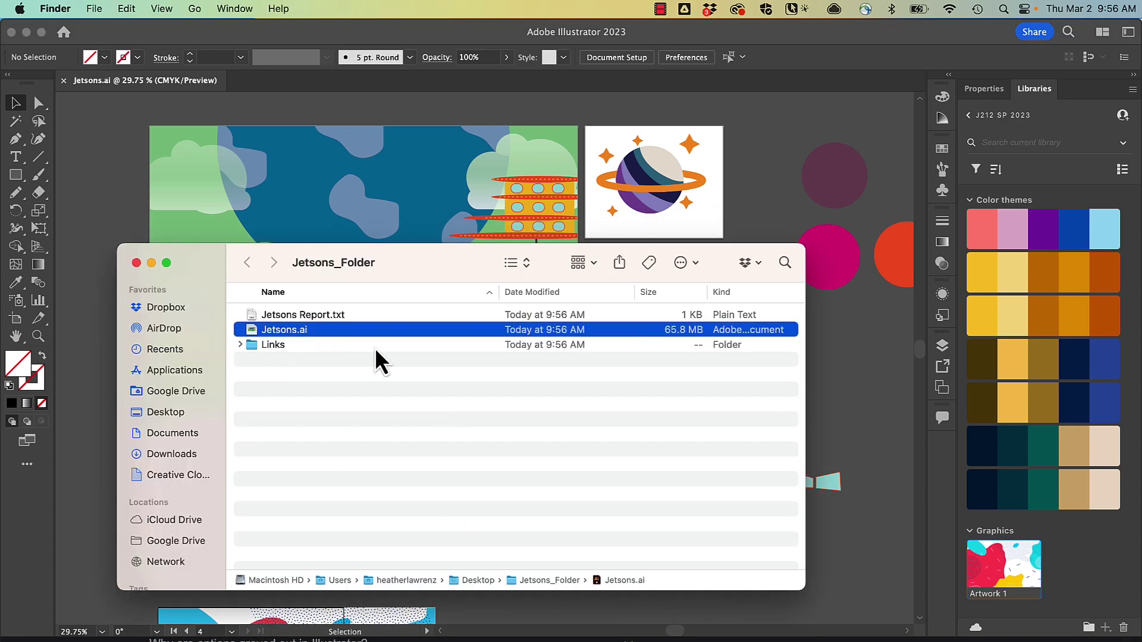
click(240, 345)
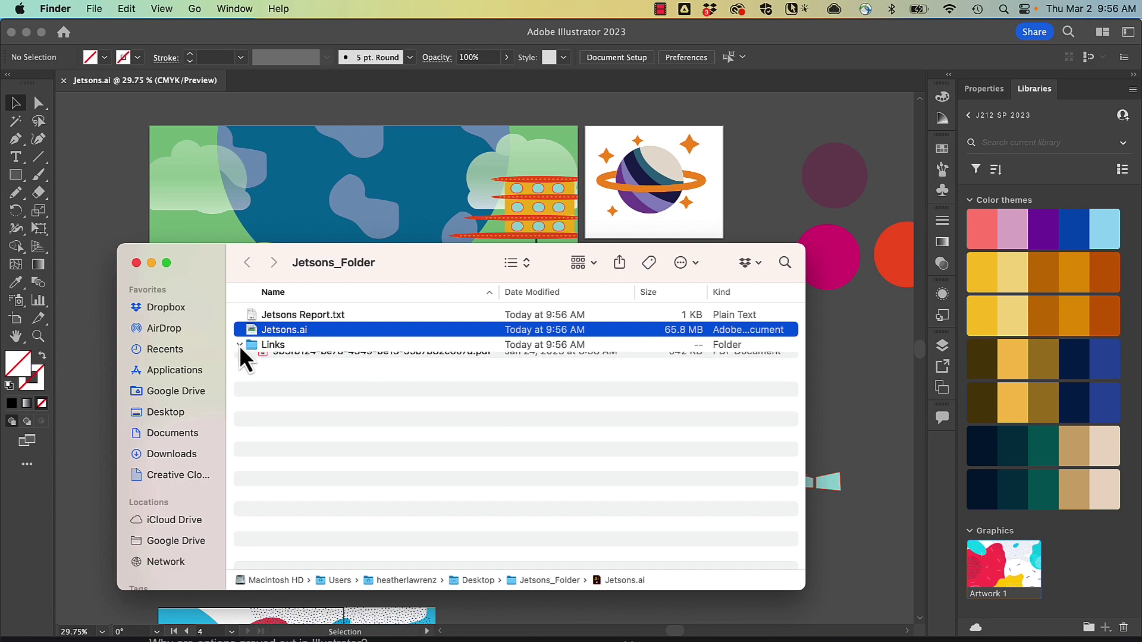
click(319, 361)
key(space)
- Preview the Jetsons package report, then close the preview and clear the selection
key(space)
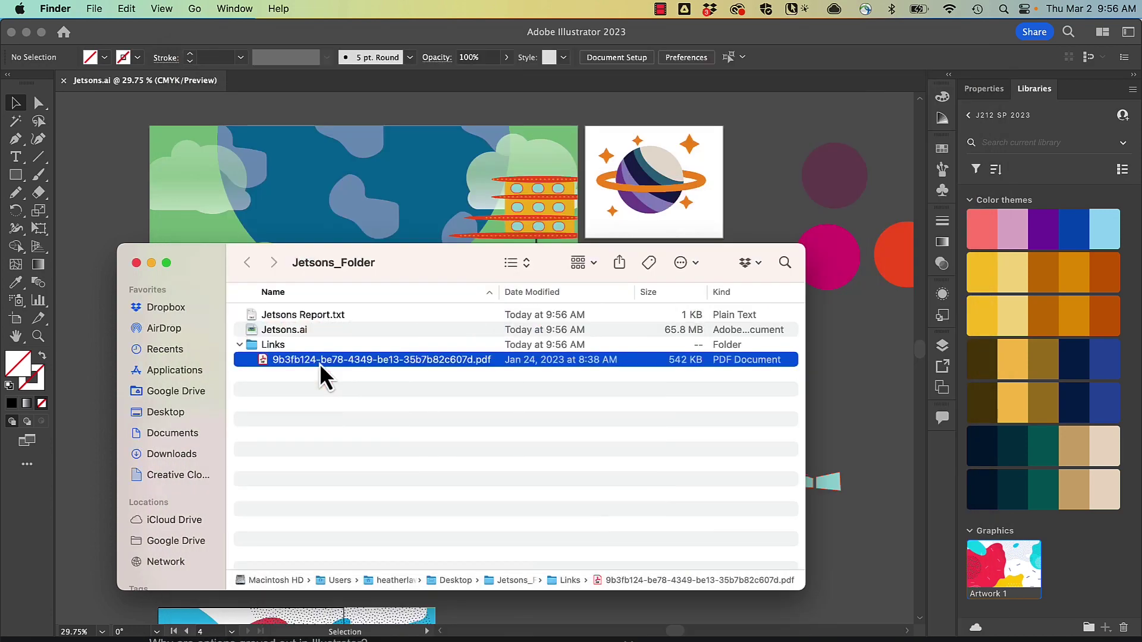
click(280, 313)
key(space)
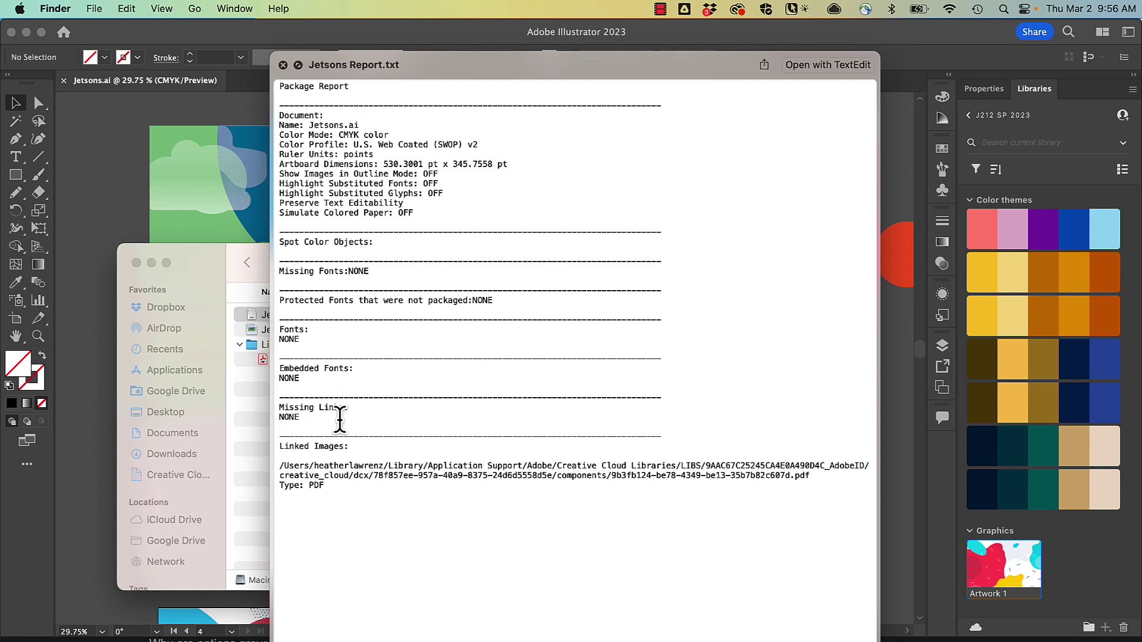
click(284, 64)
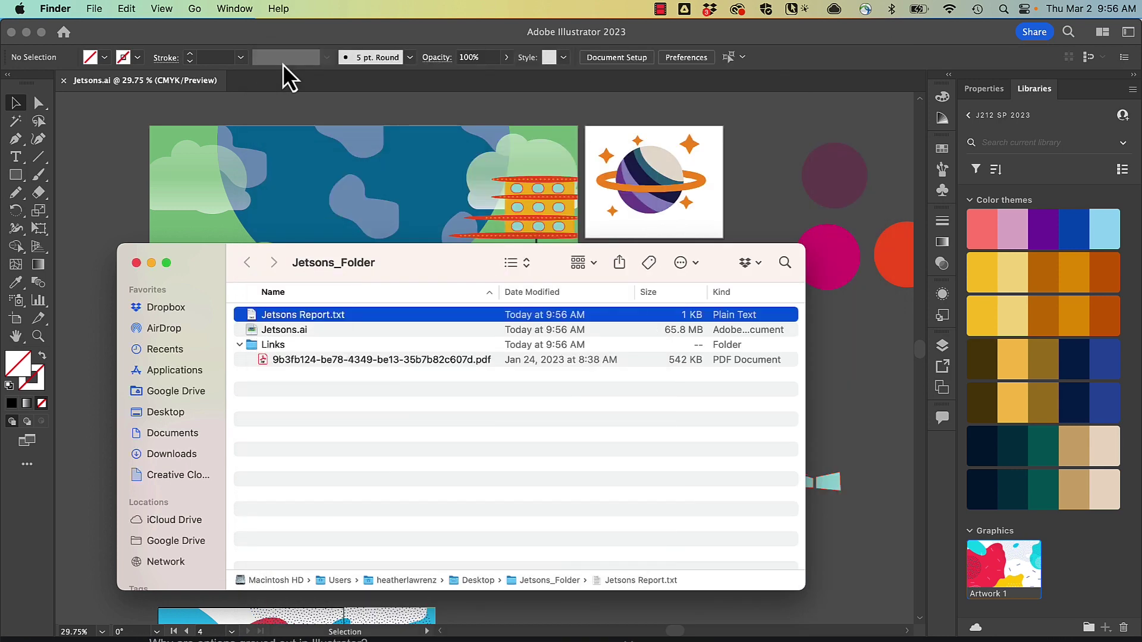
click(408, 416)
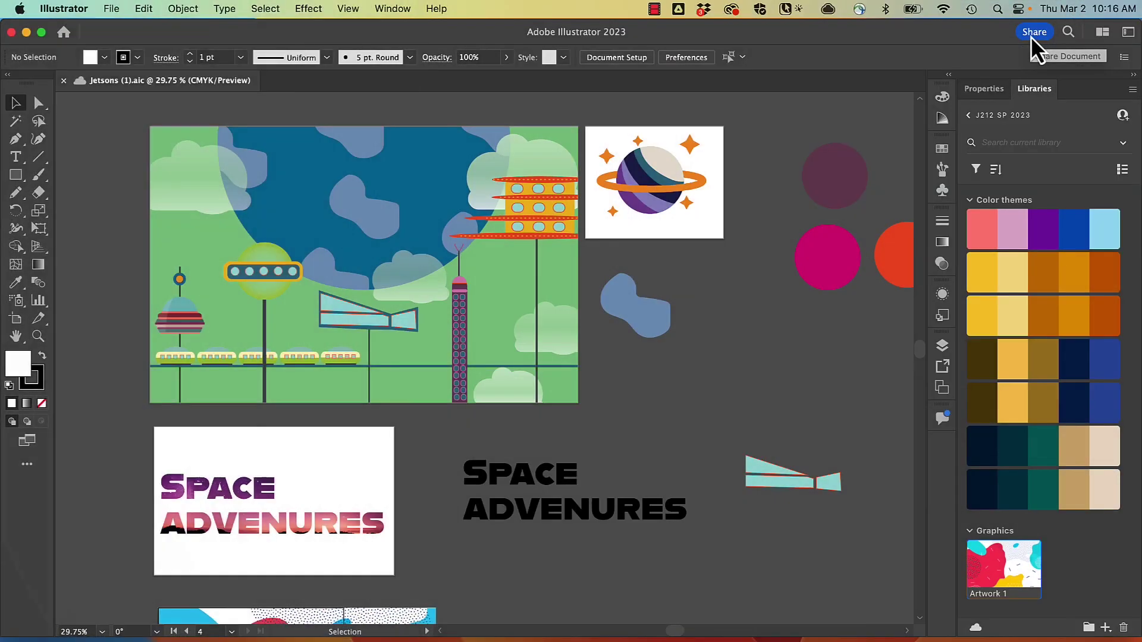
- Choose Invite to edit from the Share menu of Jetsons (1).aic
click(1033, 32)
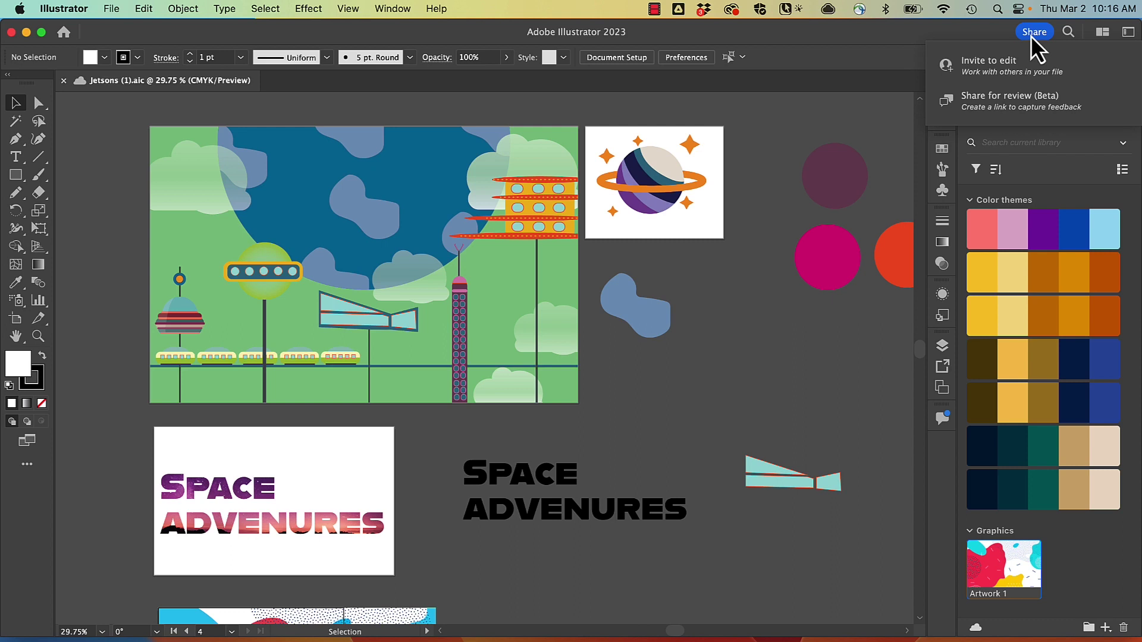
click(988, 66)
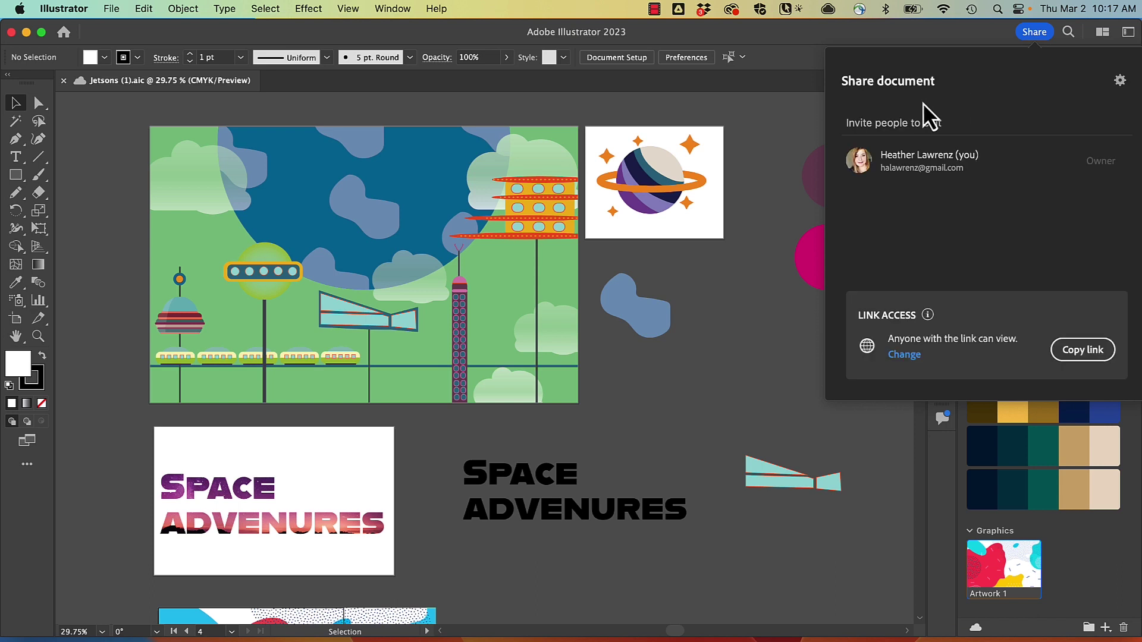
- Enter the invitee's e-mail address in the Invite to edit panel, correcting a typo
click(869, 124)
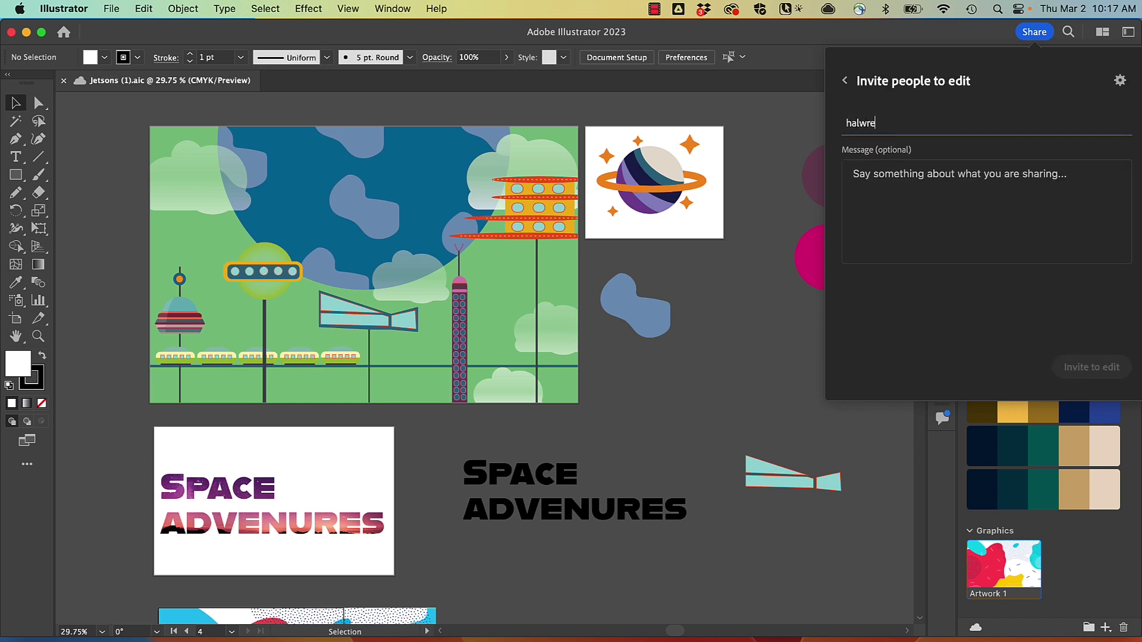
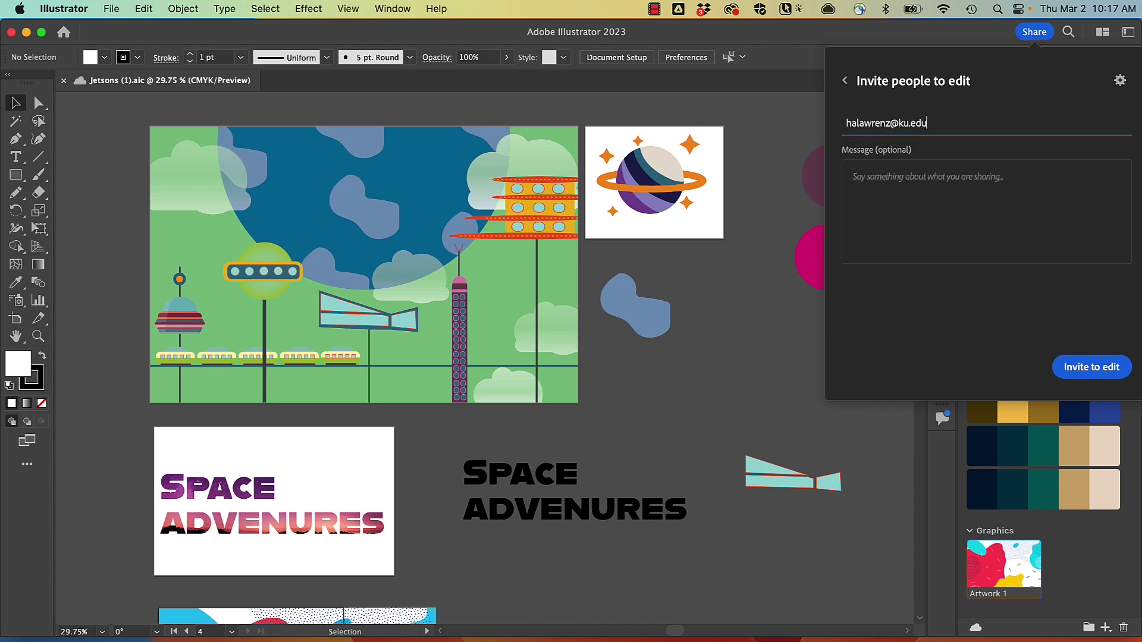
click(901, 194)
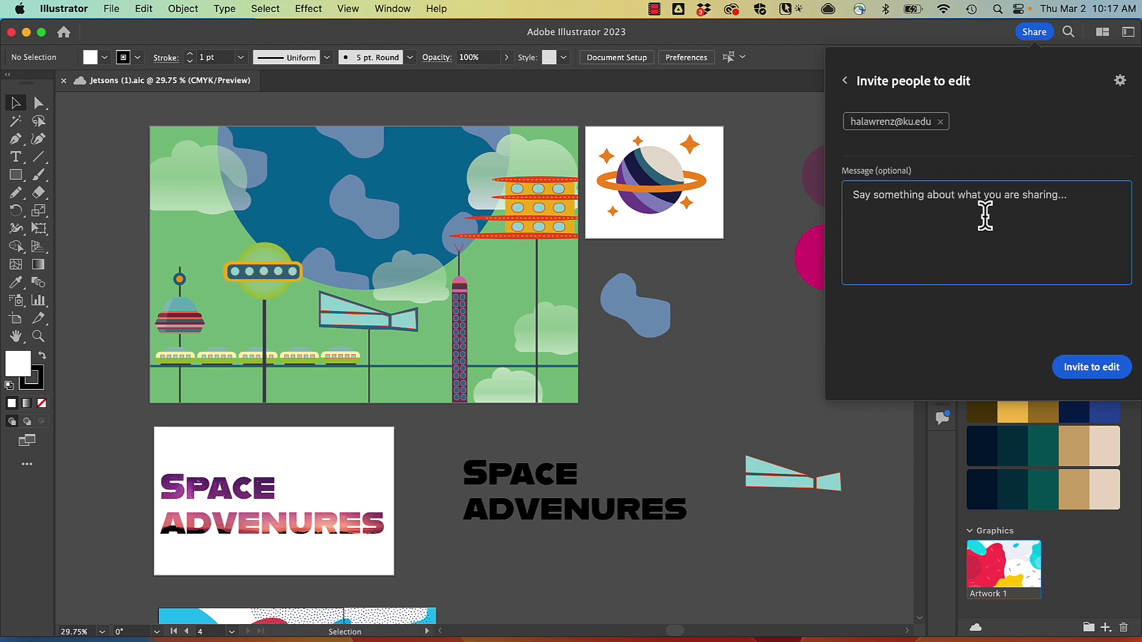
- Send the invitation with the note 'Let me know what you think', then close the share details
text(Let me know)
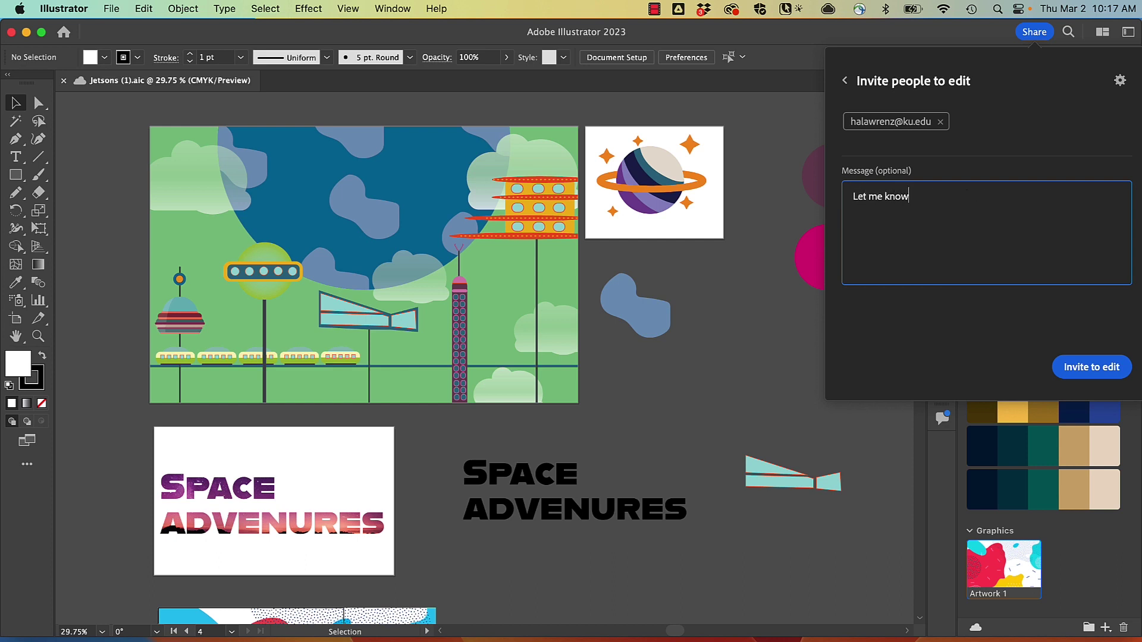
text( what you think)
click(1079, 368)
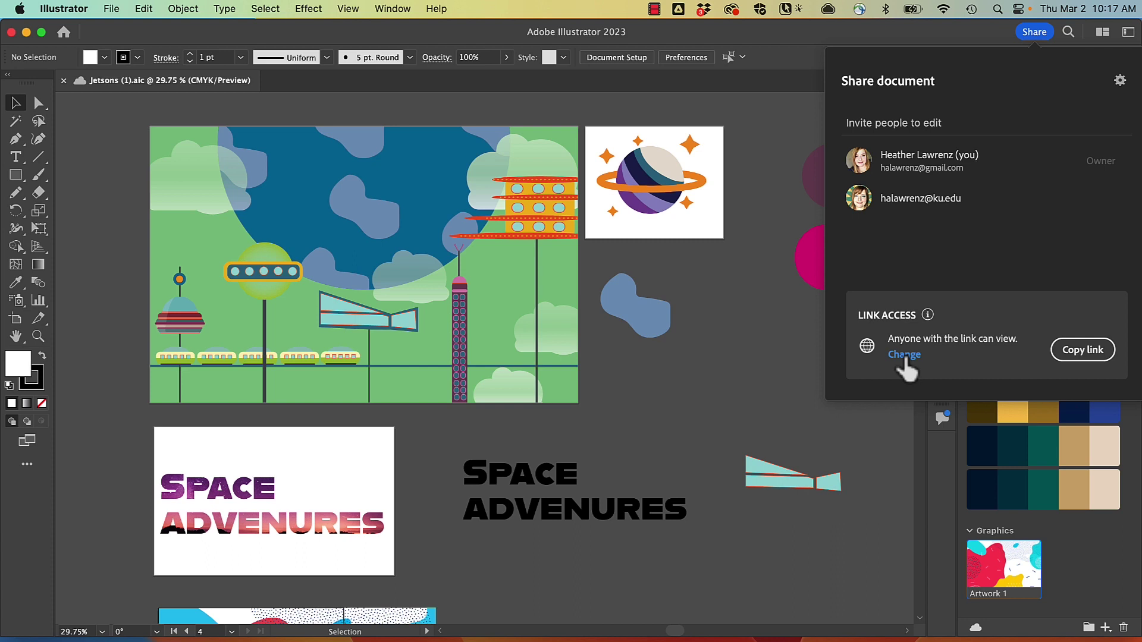
click(1035, 33)
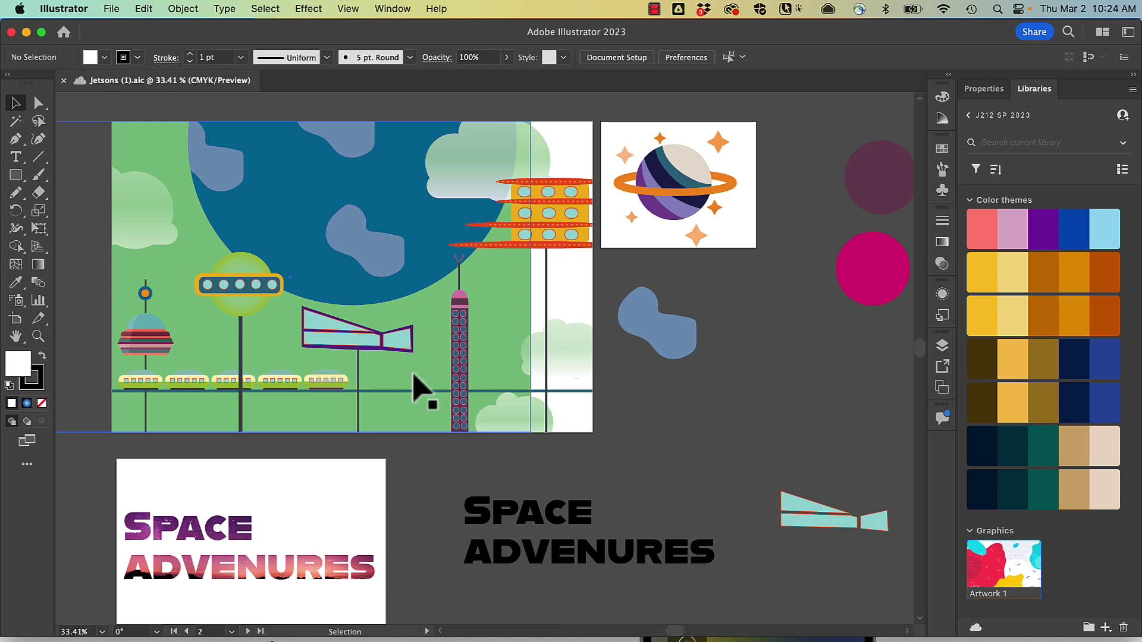
- Open the Window menu to pick a panel to show
click(391, 8)
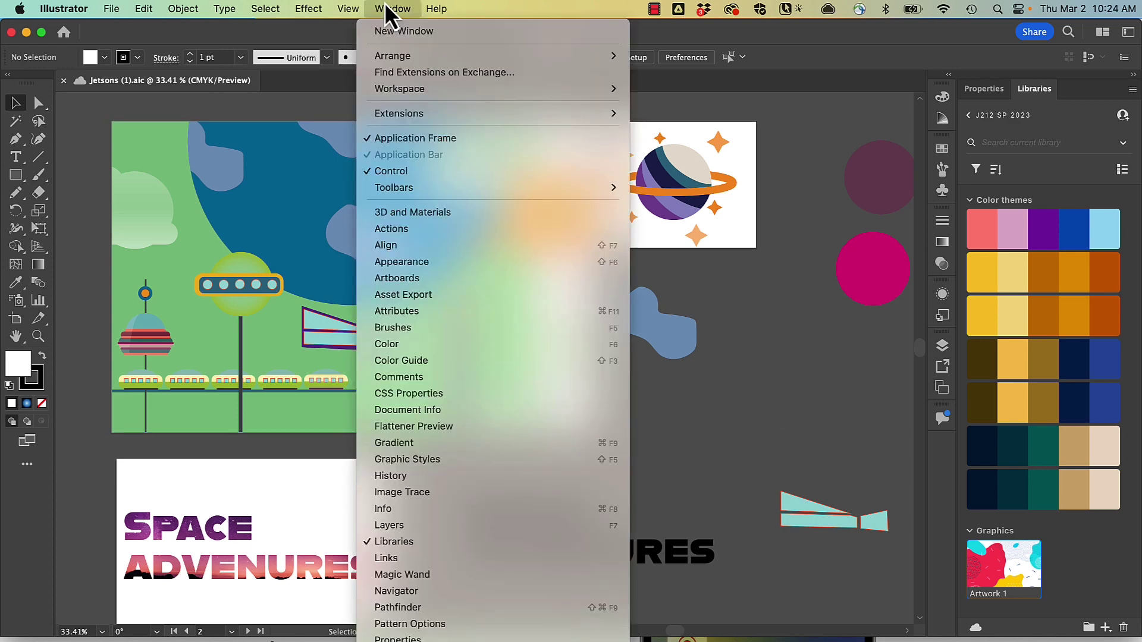
- Show the Comments panel's unresolved threads and scroll to the Future scene 'Simplify this area' comment
click(409, 380)
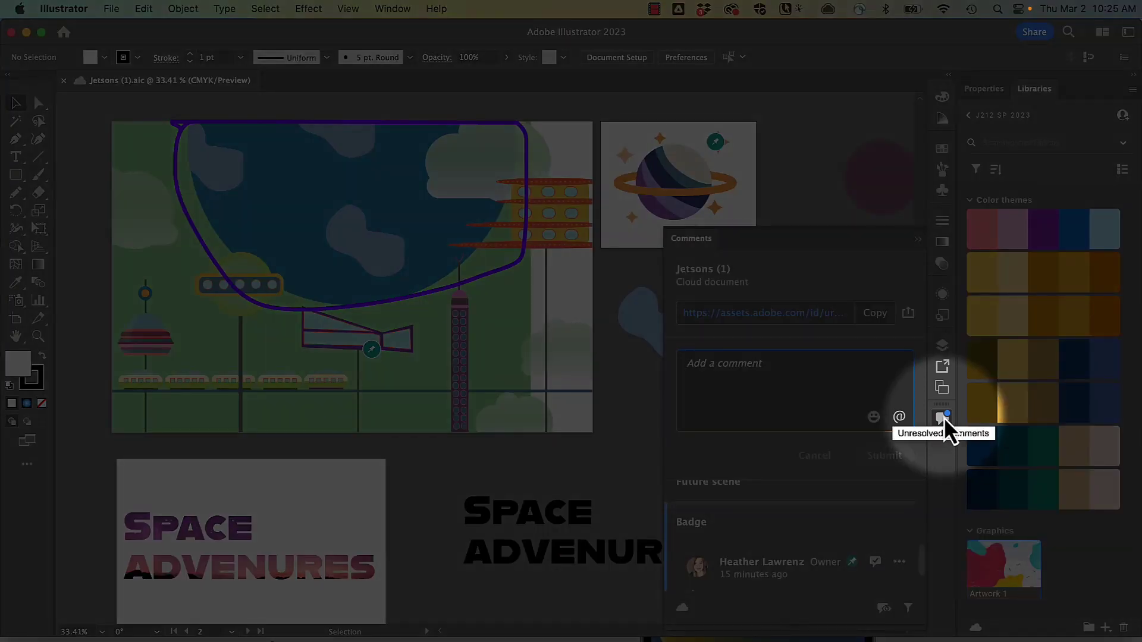
click(944, 417)
click(943, 418)
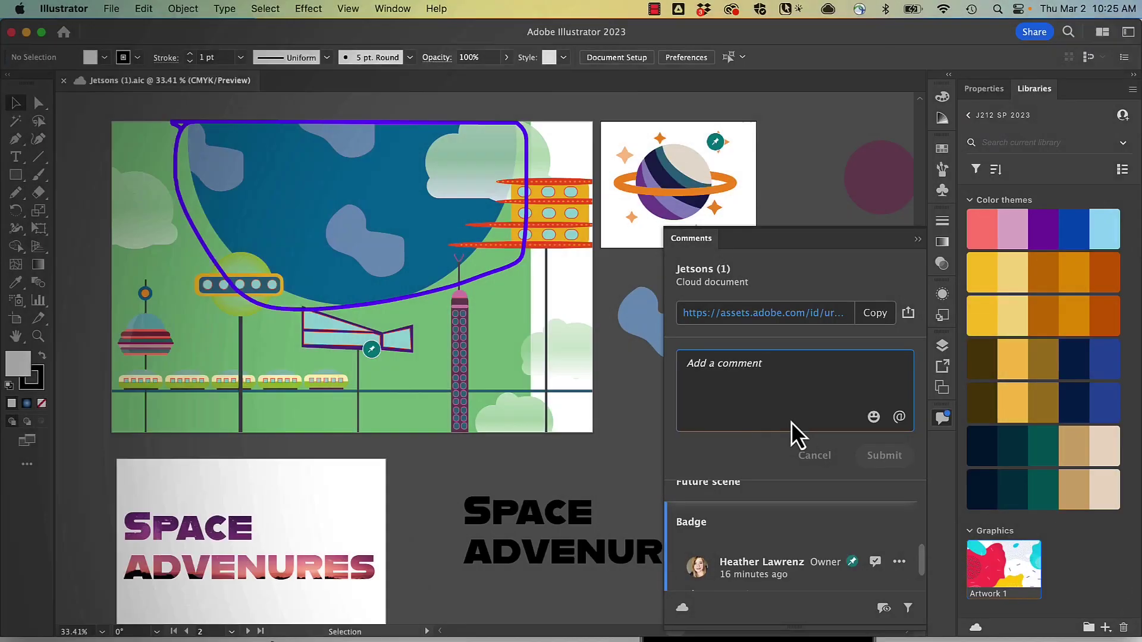
scroll(762, 496, down, 2)
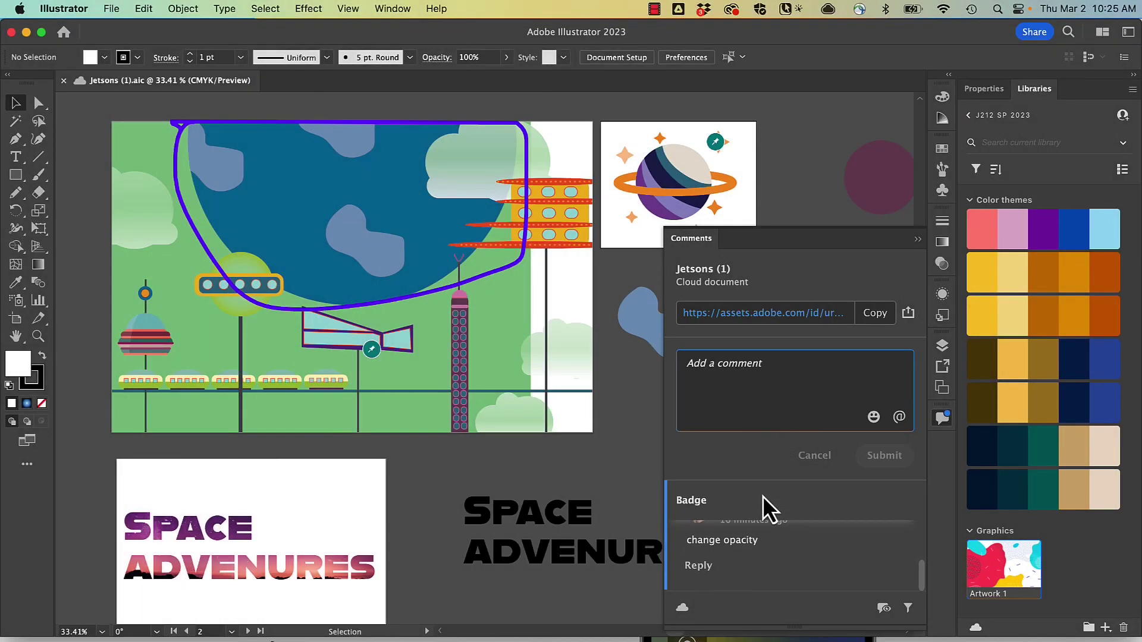
scroll(763, 496, up, 3)
scroll(762, 497, up, 2)
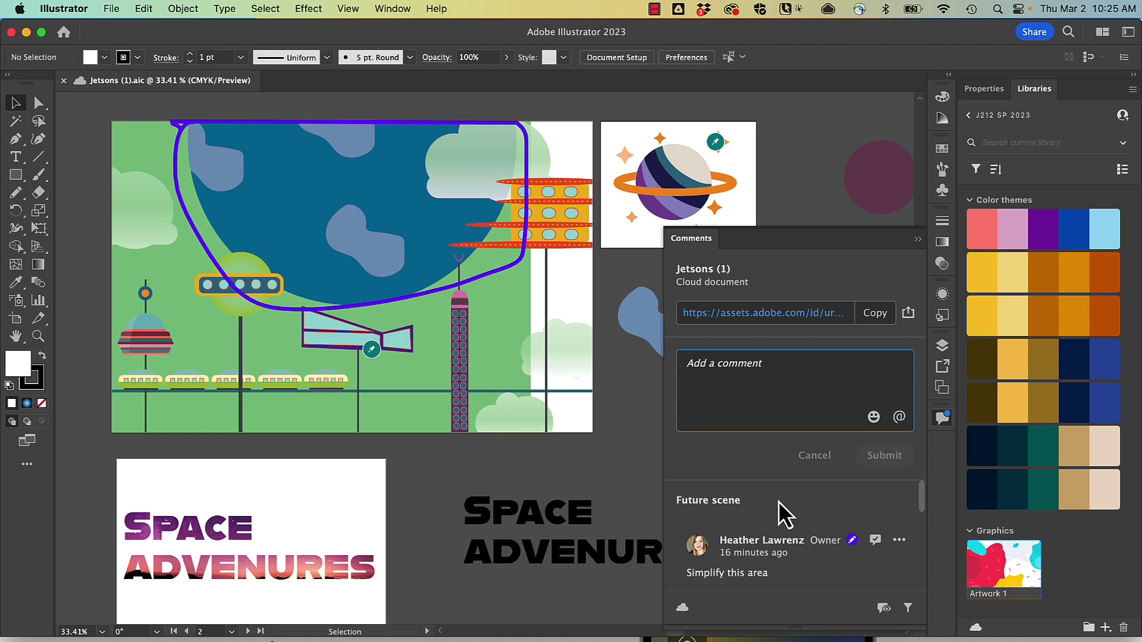
scroll(773, 508, down, 1)
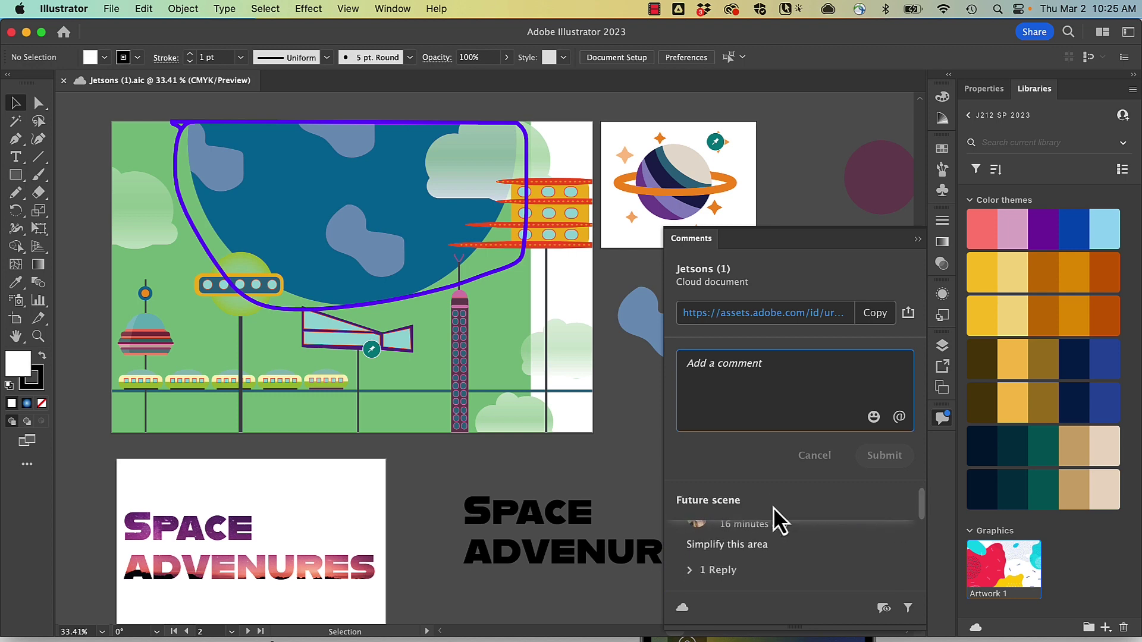
scroll(774, 508, up, 1)
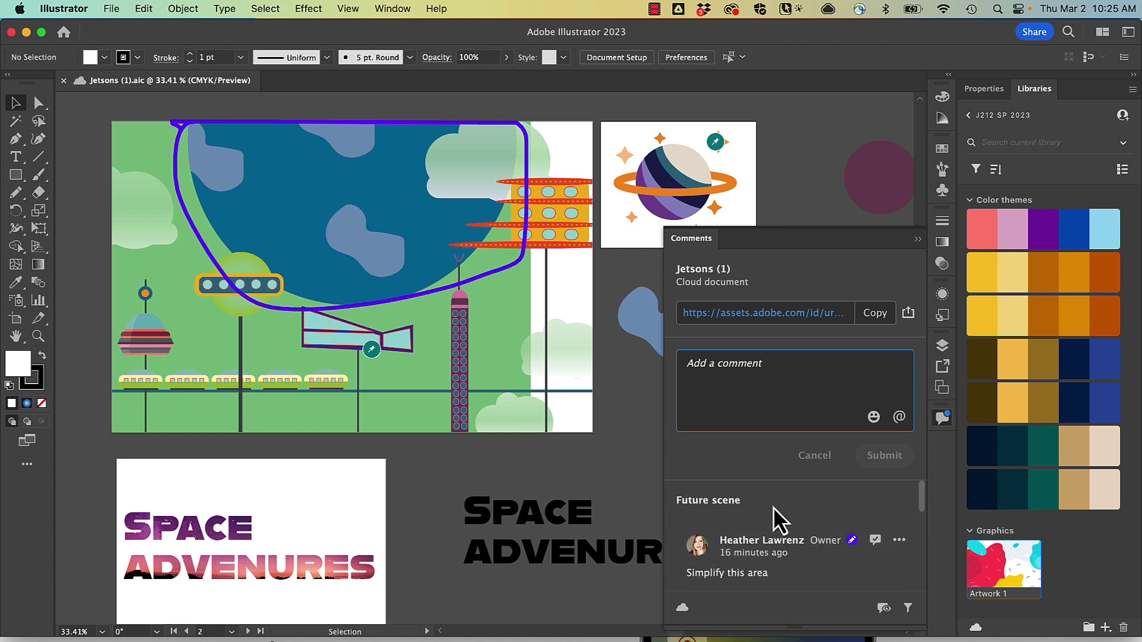
- Post 'I moved the background back in place - just checking.' and drag the green background across the white strip
click(511, 304)
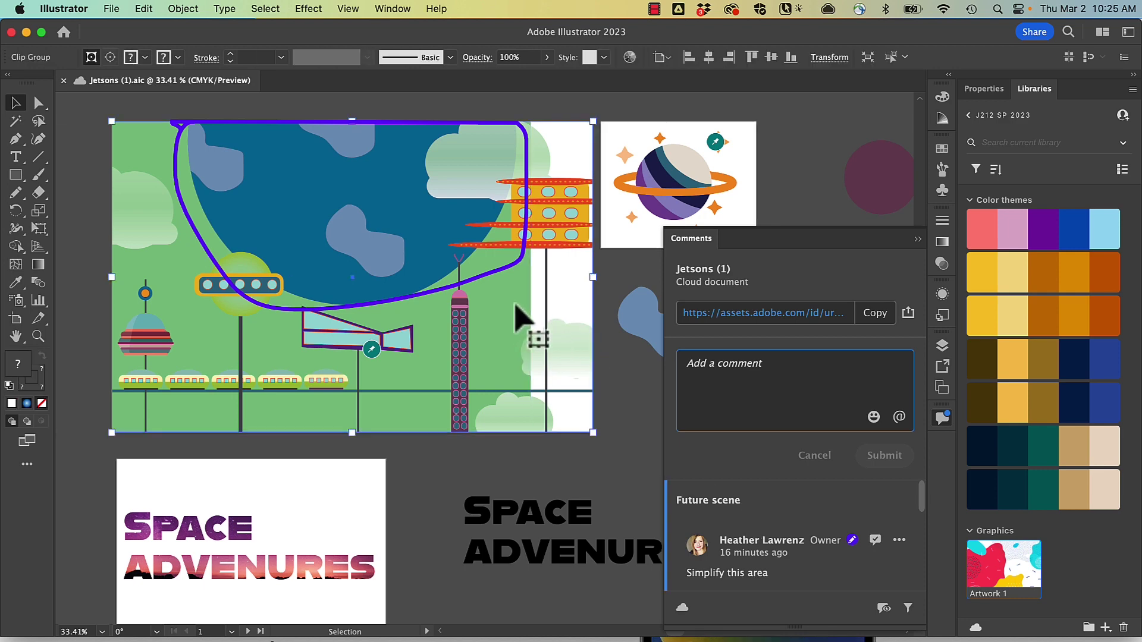
double_click(512, 292)
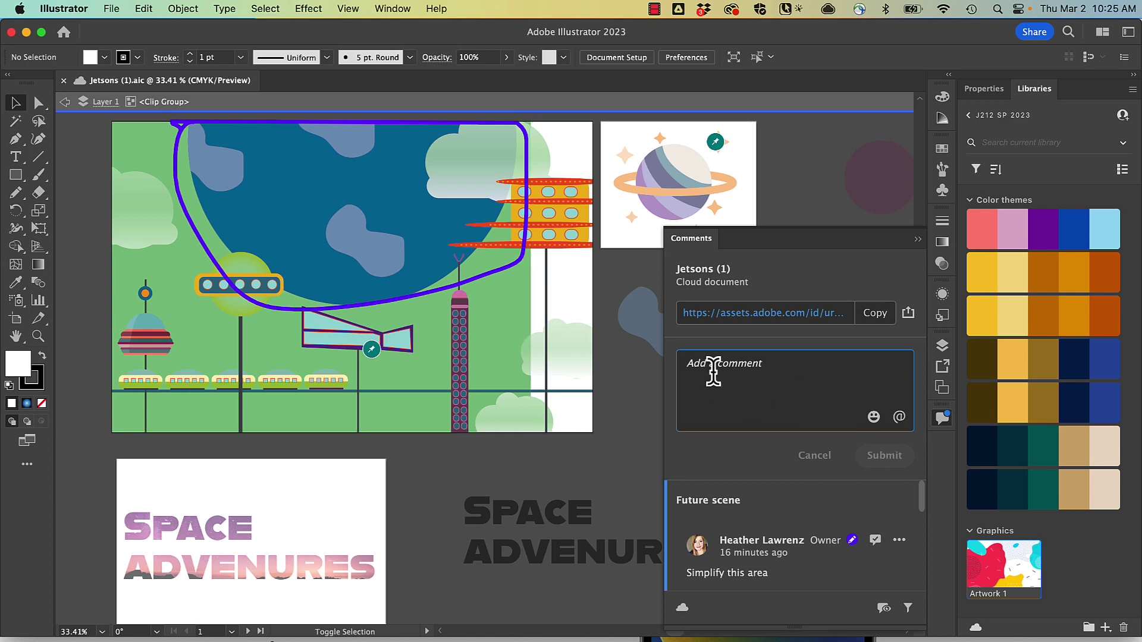
text(I moved the background back in place -)
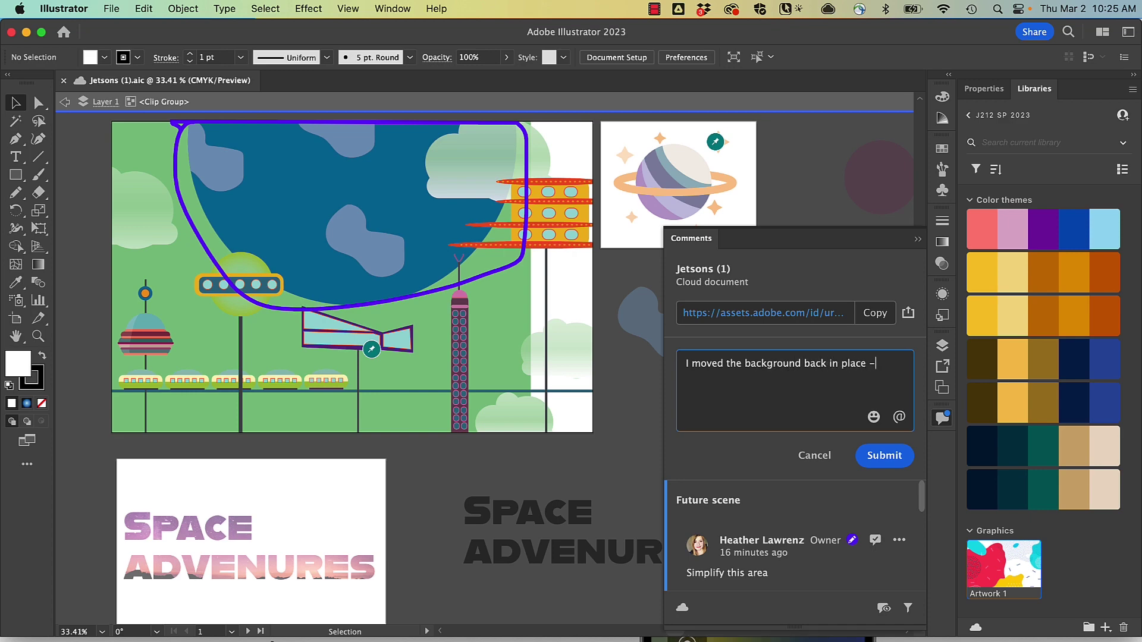
text( just checking.)
click(886, 456)
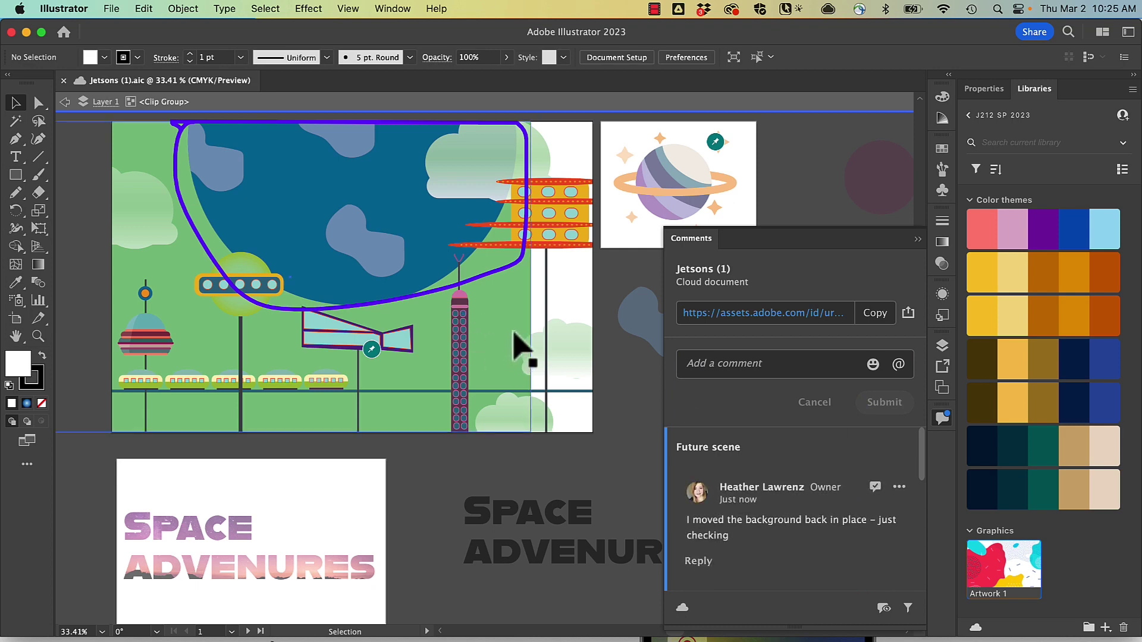
drag(515, 336, 569, 334)
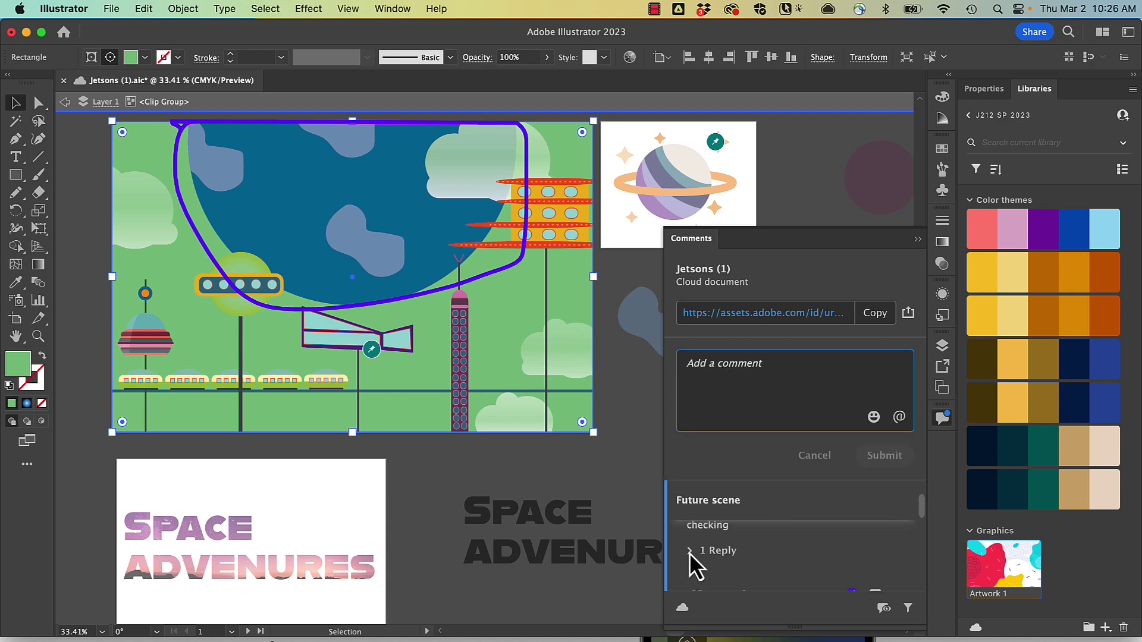
- Expand the Future scene reply, exit isolation mode, and reopen Comments showing 'Thank you. That was an error'
click(693, 549)
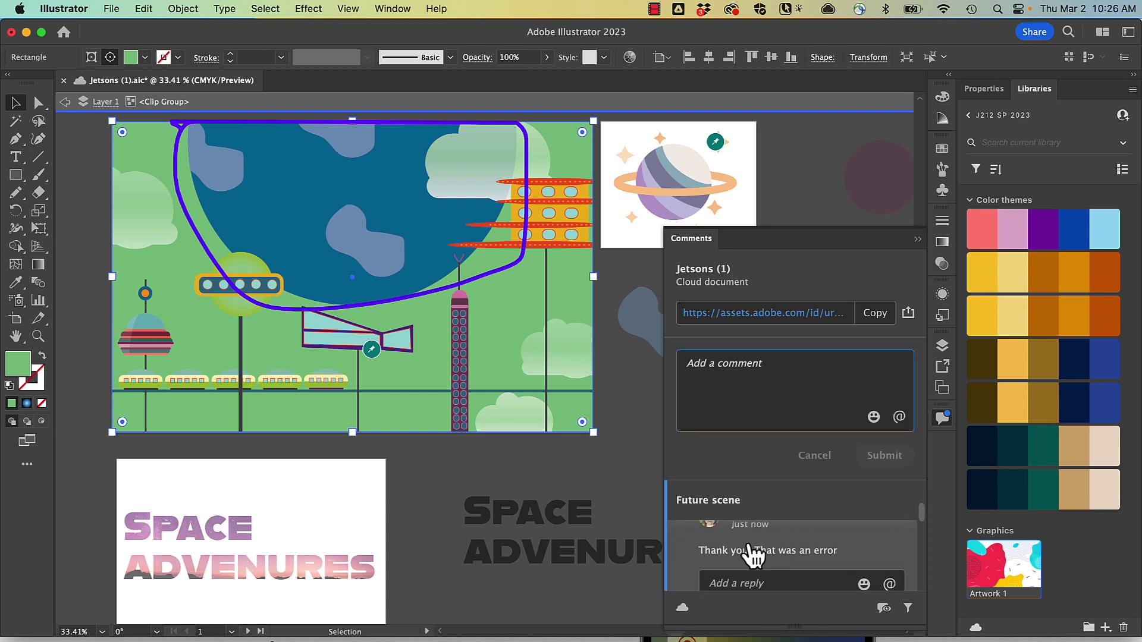
click(64, 101)
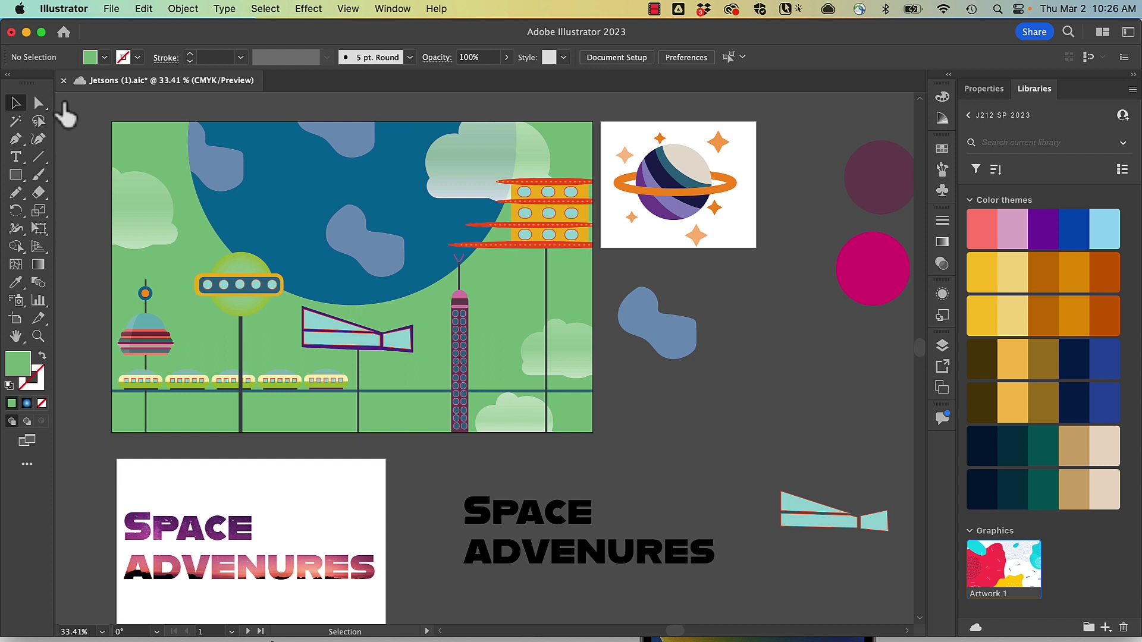
click(1025, 35)
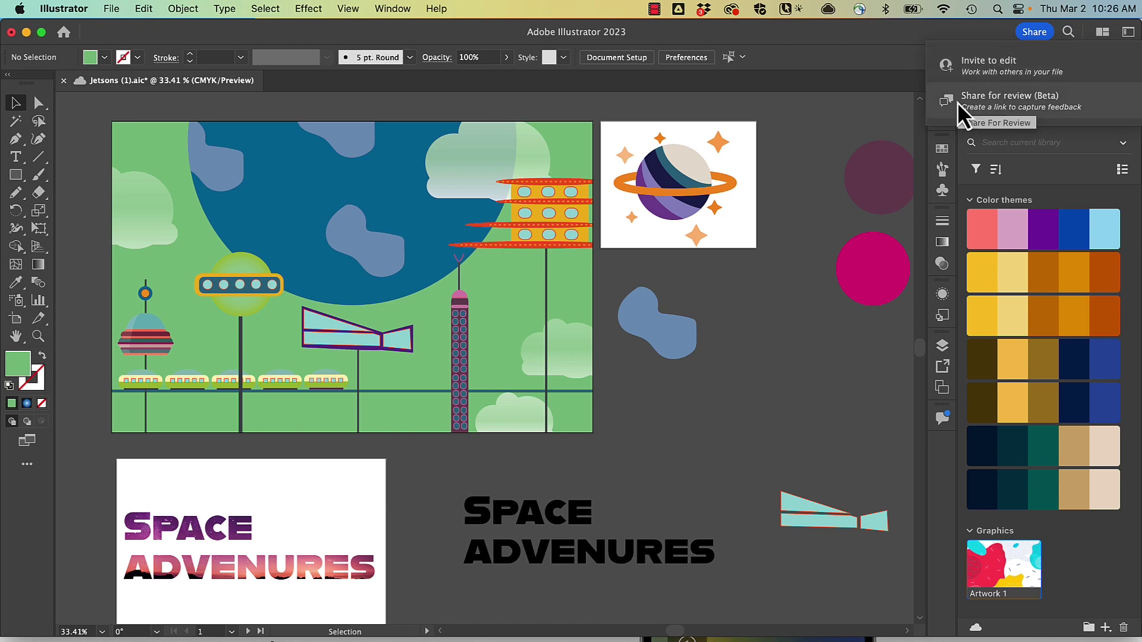
click(936, 419)
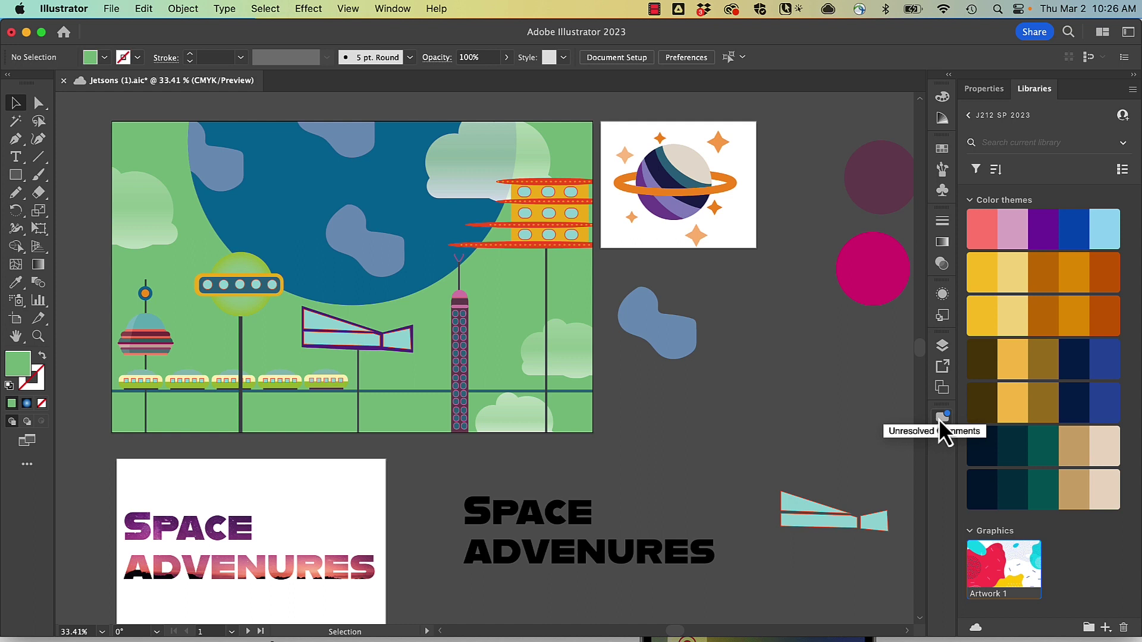
click(941, 418)
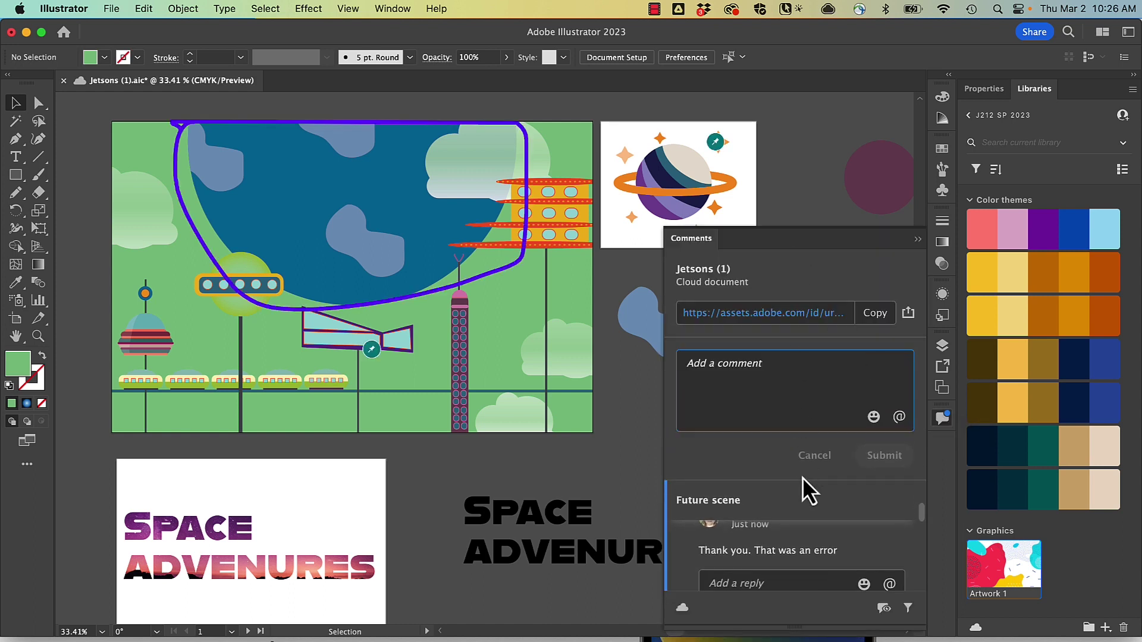